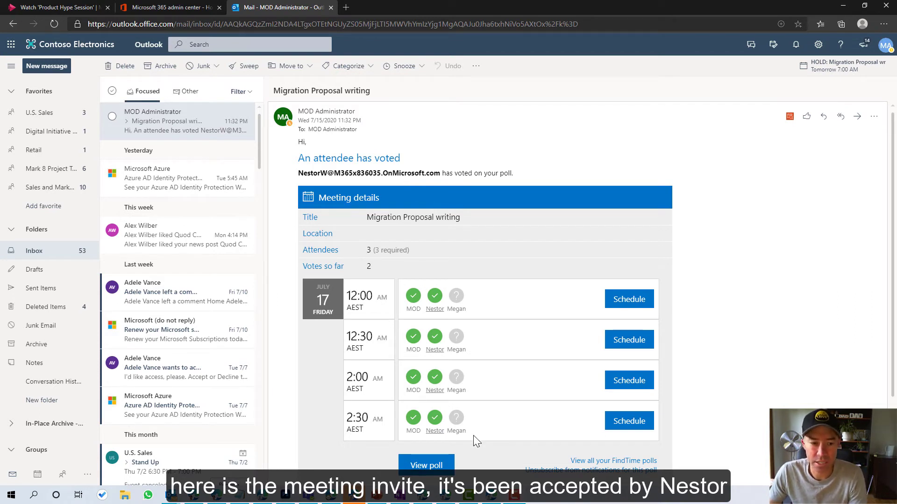
Step: From the poll's voting page, propose a 2:00 PM time on July 16, 2020
click(426, 465)
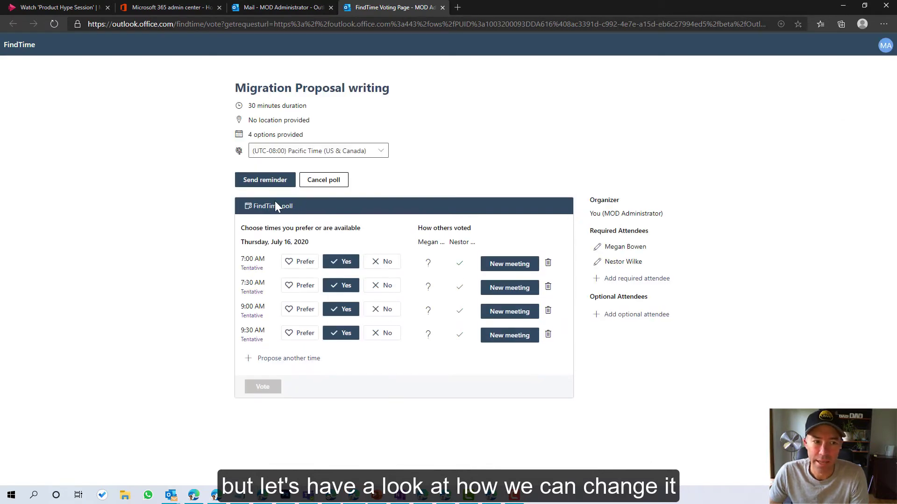
click(267, 361)
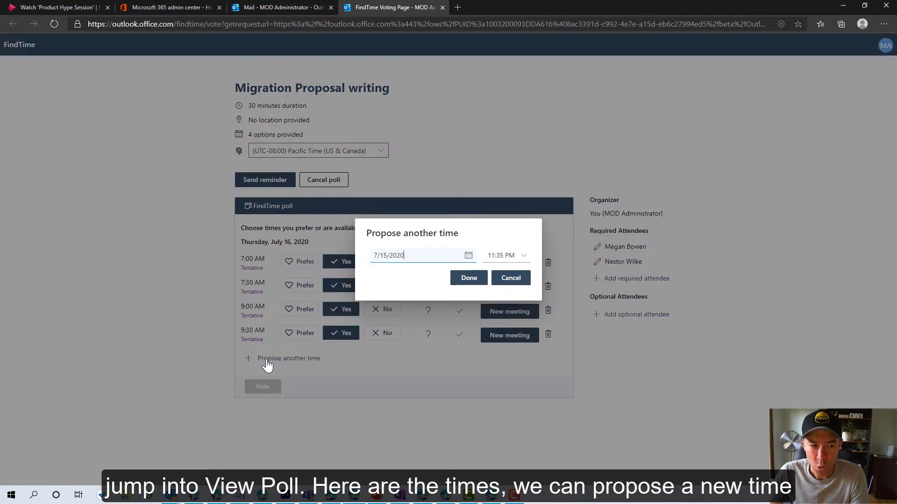
click(469, 256)
click(440, 338)
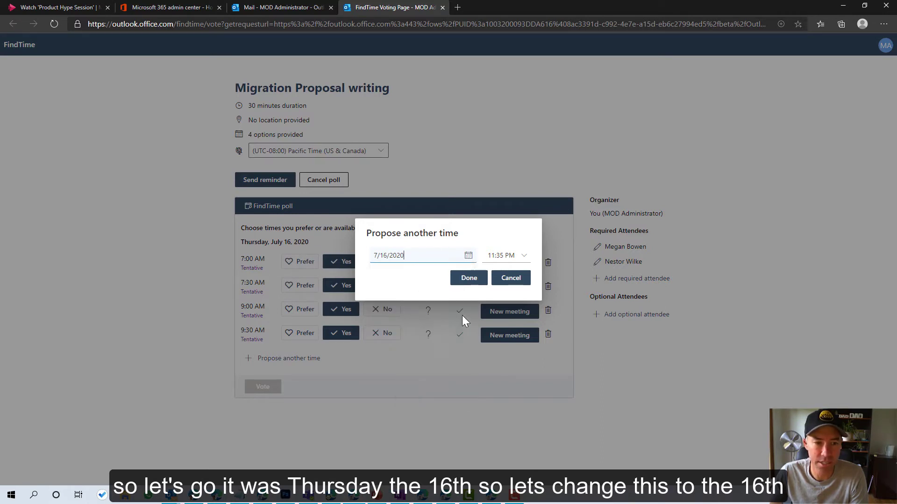
click(524, 256)
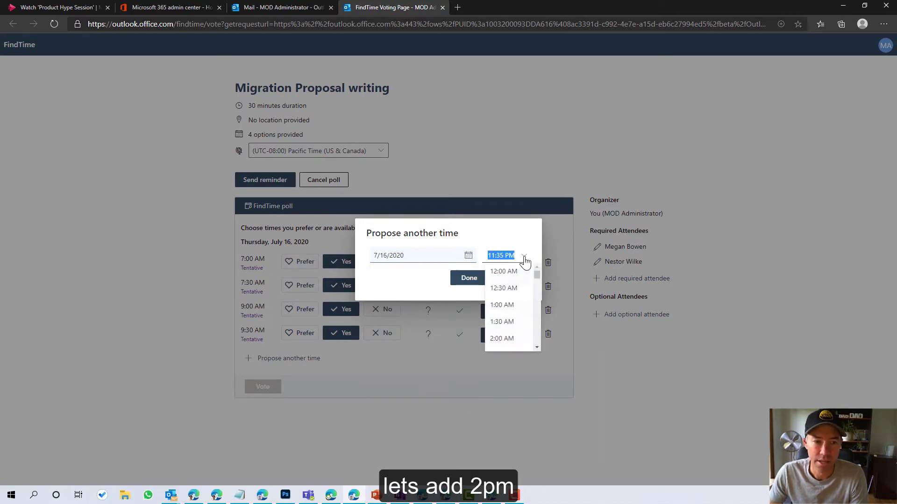
click(537, 345)
click(537, 345)
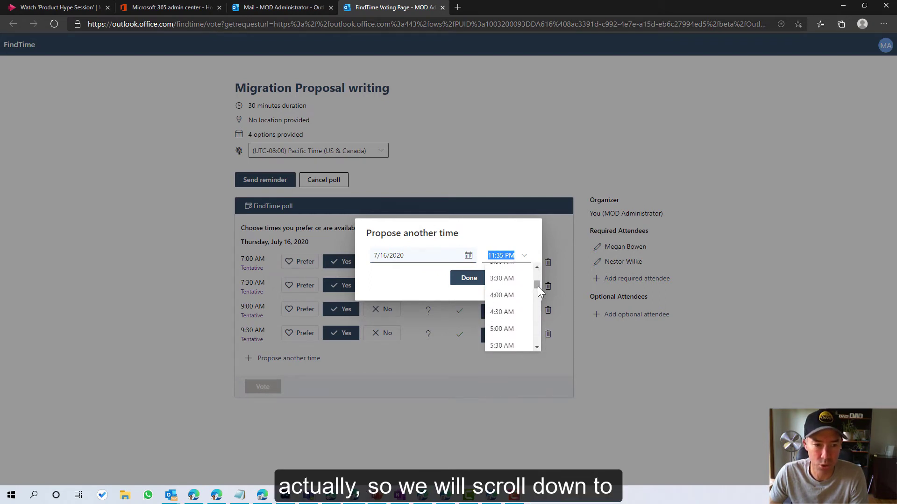
drag(537, 285, 538, 312)
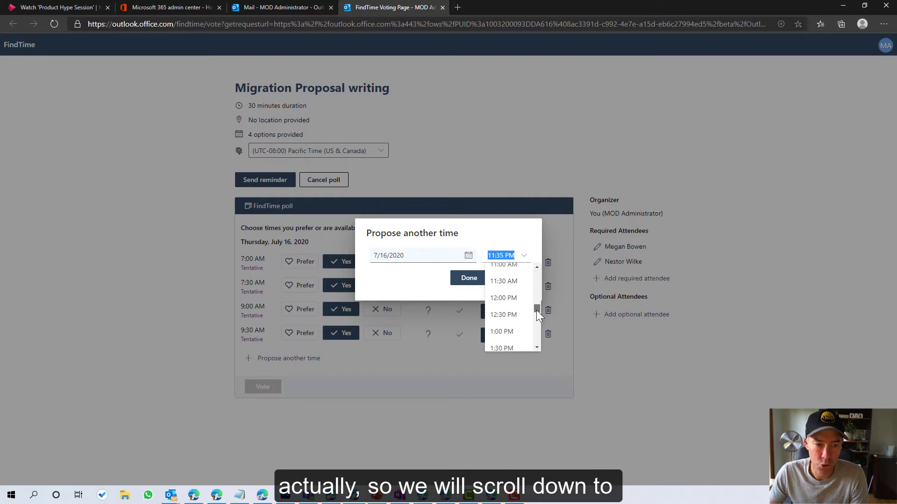
click(520, 329)
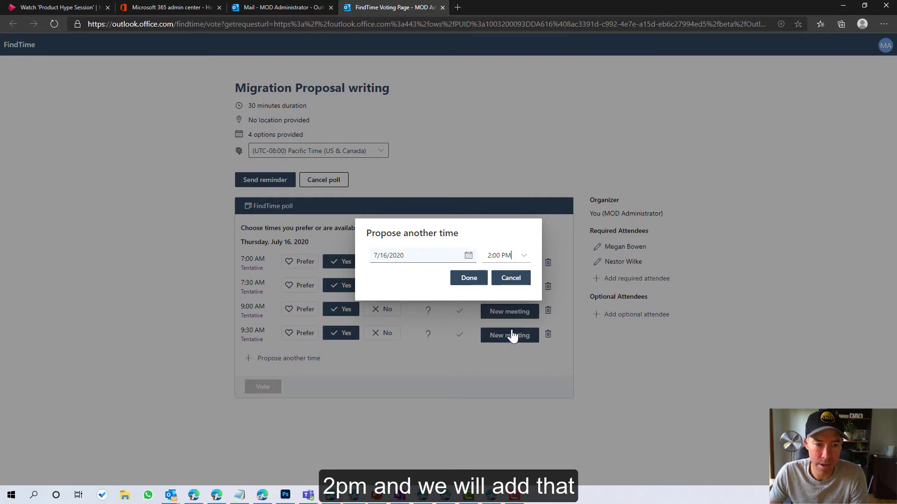
click(468, 279)
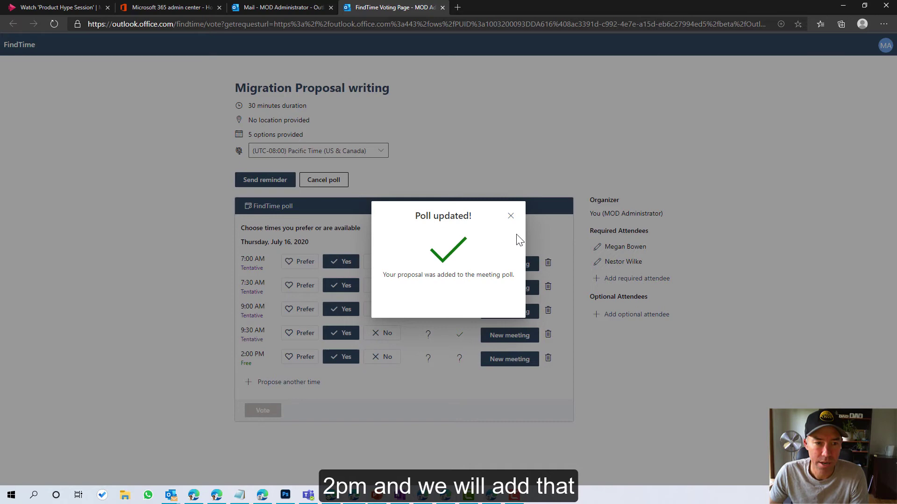
Step: Delete the 9:30 AM and 9:00 AM options from the poll
click(510, 216)
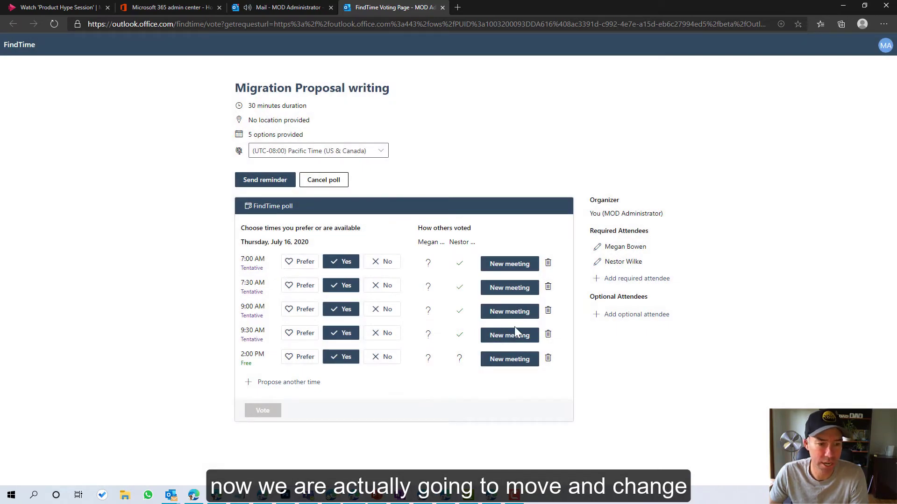
click(548, 335)
click(470, 283)
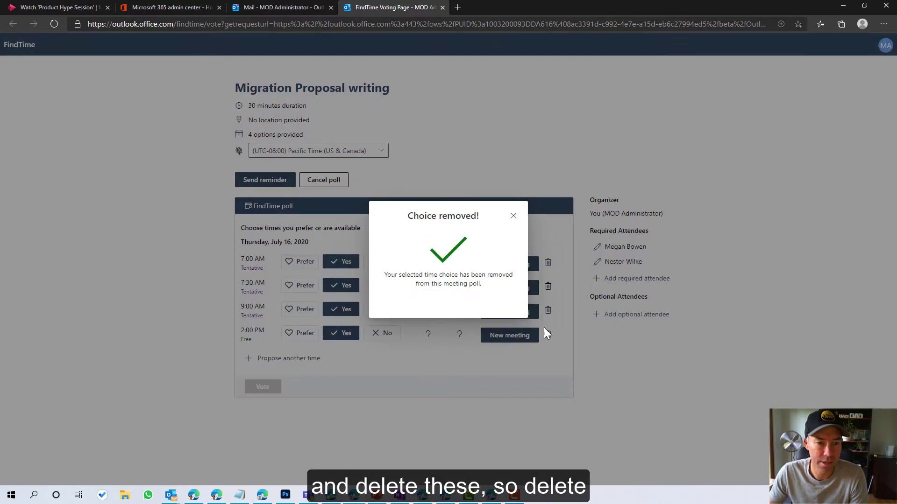
click(545, 315)
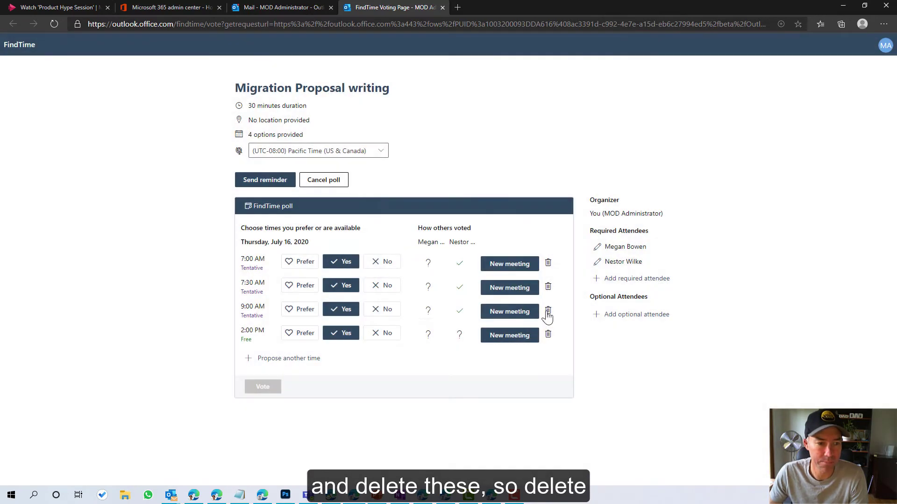
click(548, 311)
click(470, 286)
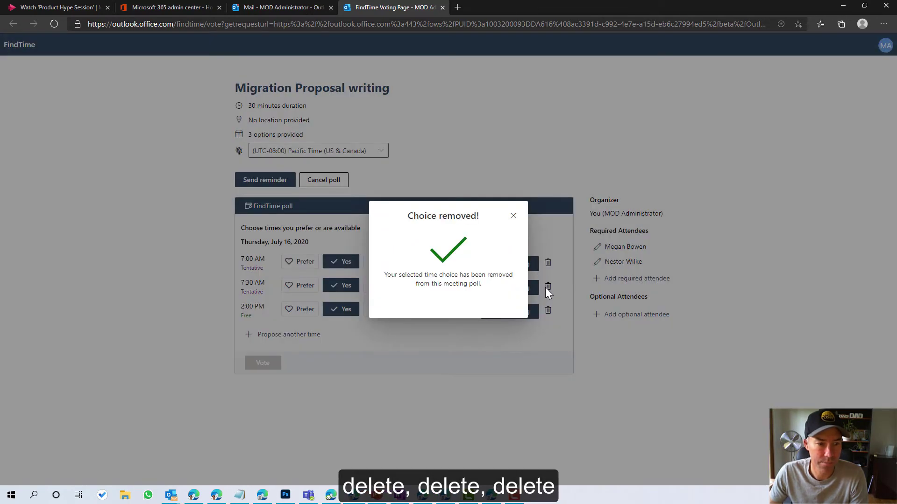
click(545, 287)
Step: Delete the remaining 7:30 AM and 7:00 AM options
click(549, 288)
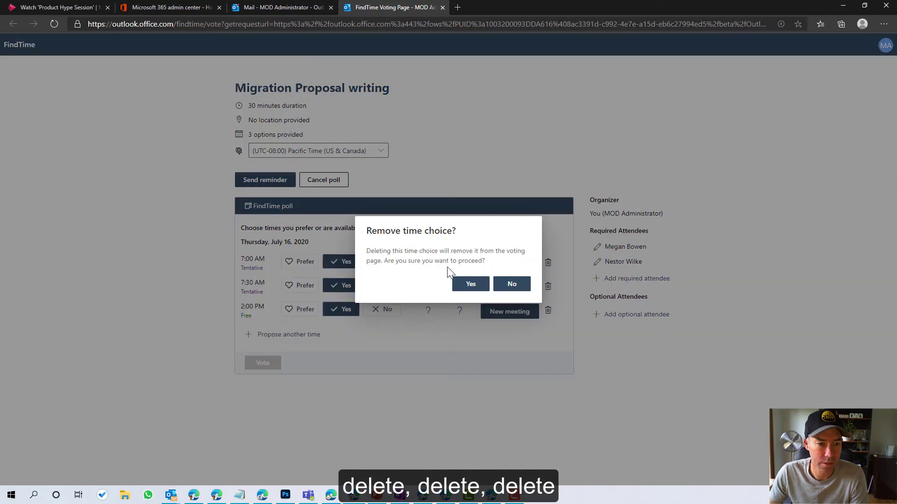
click(469, 287)
click(513, 217)
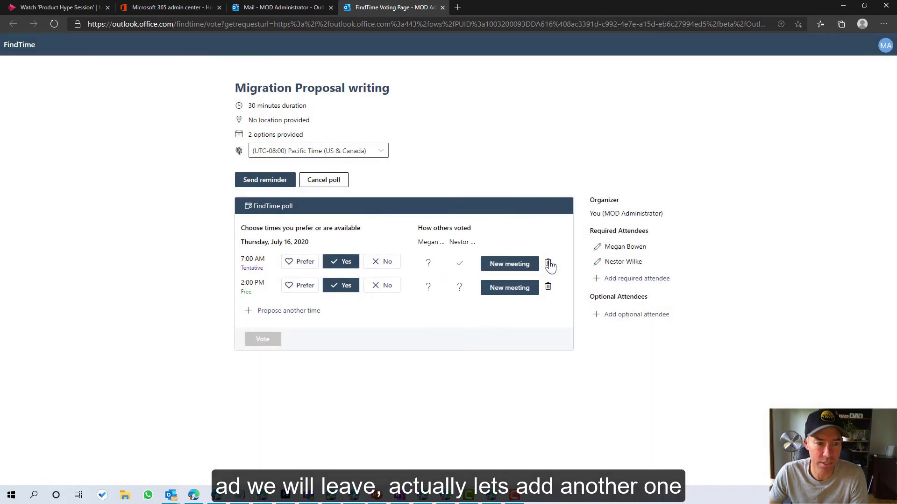
click(547, 262)
click(471, 284)
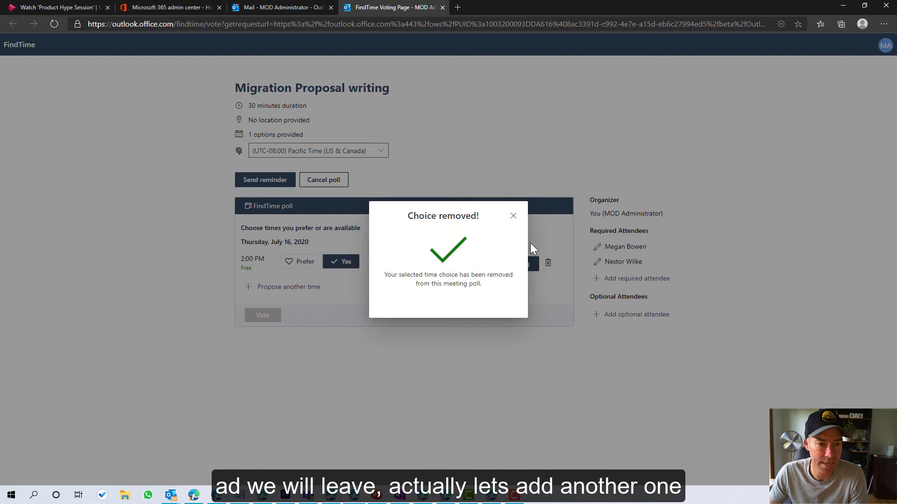
click(512, 216)
Step: Propose a 3:00 PM time on July 16, 2020
click(289, 286)
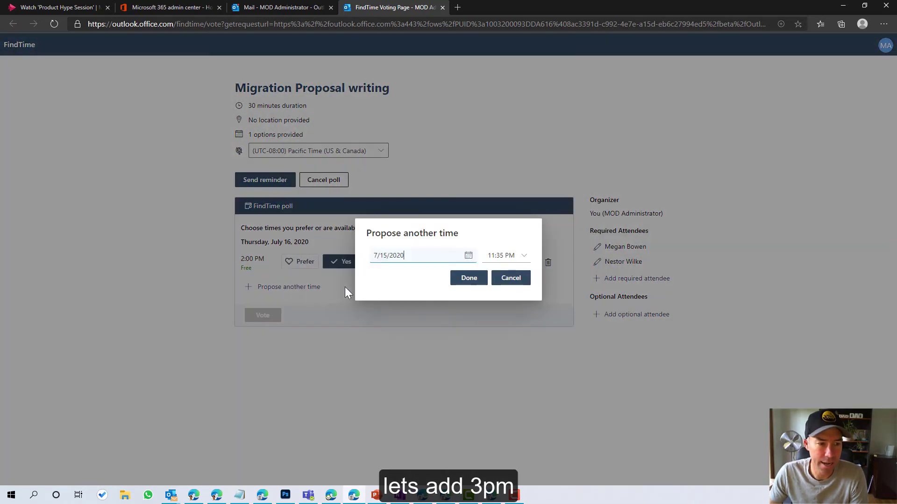
click(468, 255)
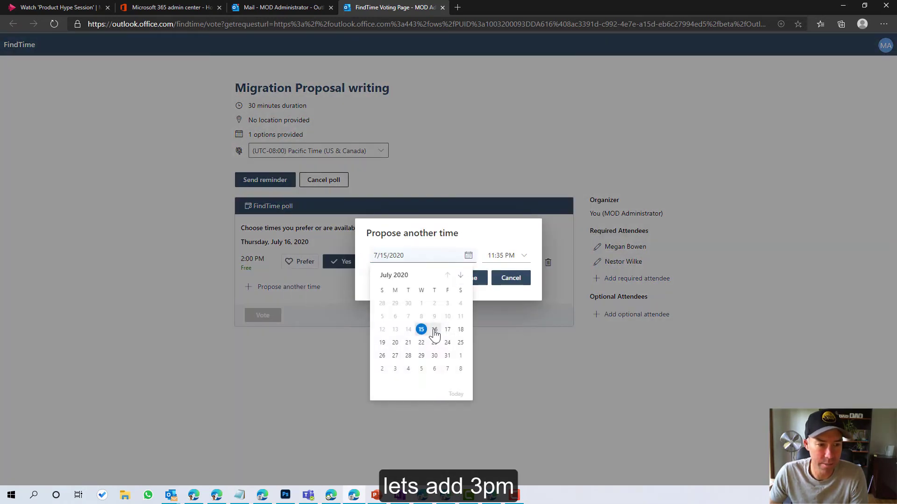
click(435, 330)
click(523, 255)
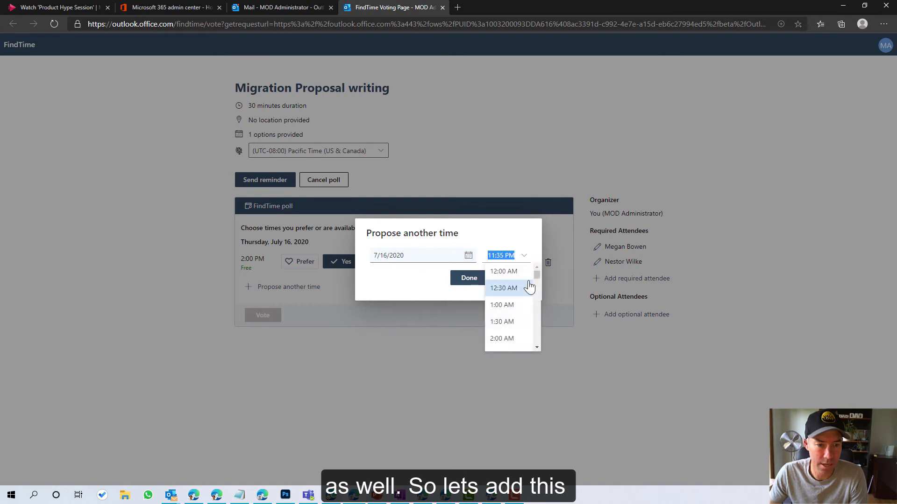
drag(537, 277, 538, 317)
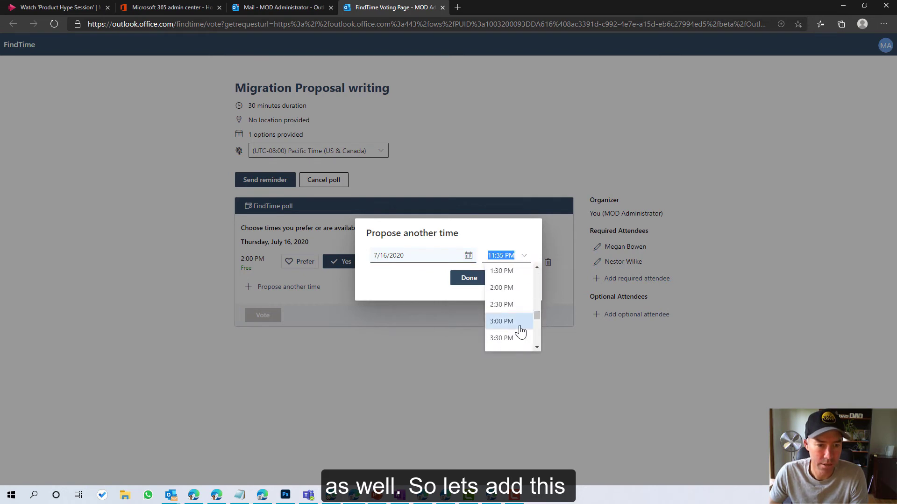
click(501, 320)
click(469, 278)
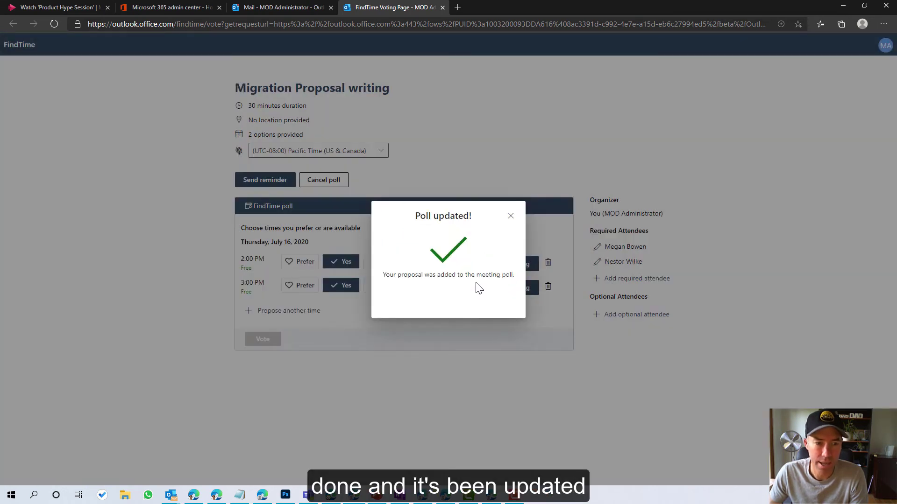
Step: In Nestor Wilke's maximized Outlook, open Vote now from the newest 'Additional time choices' email
click(510, 216)
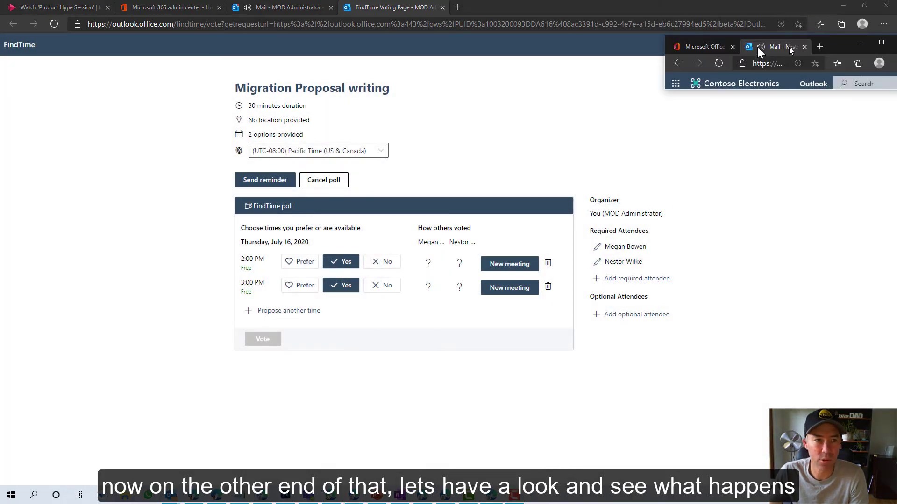
drag(757, 47, 541, 48)
click(587, 42)
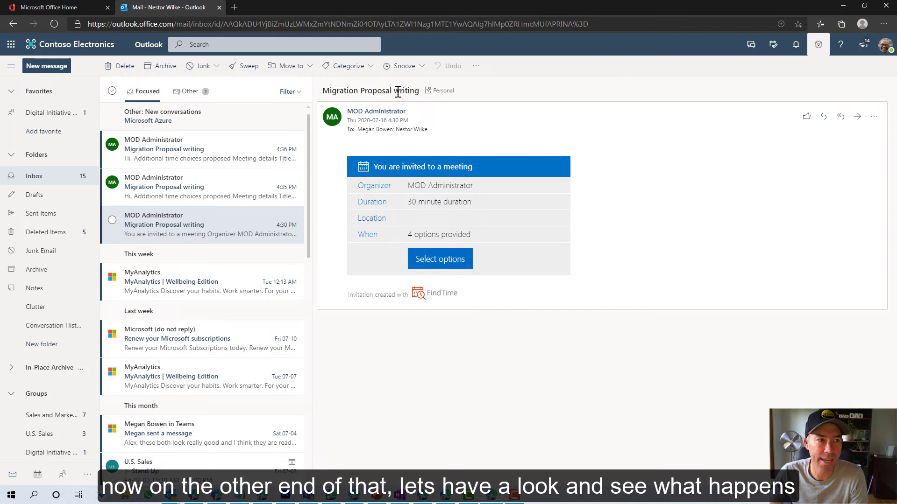
mouse_move(204, 224)
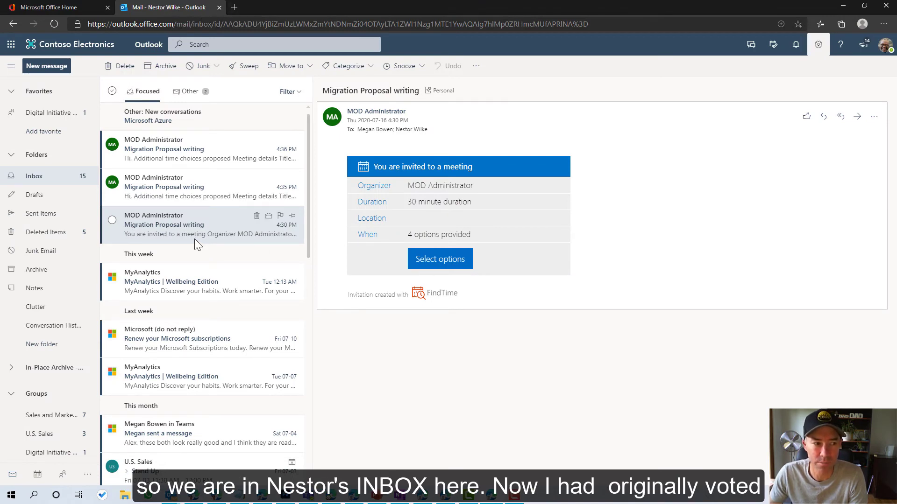
click(181, 194)
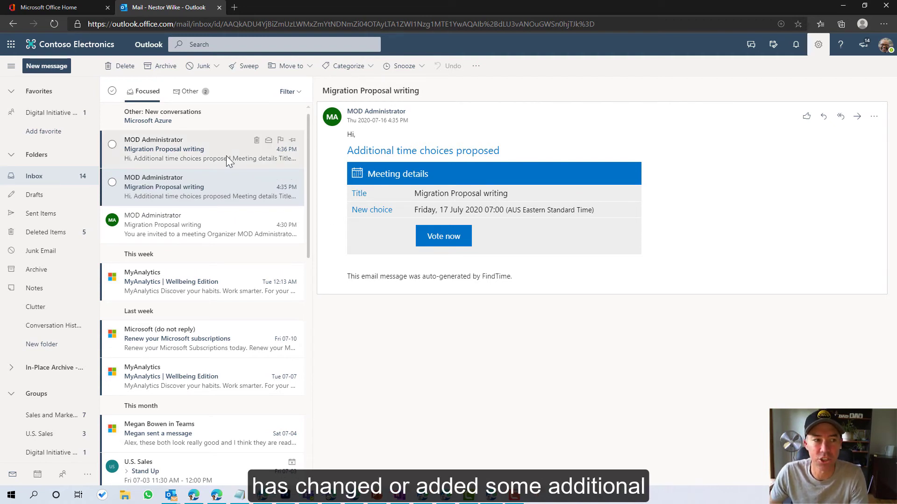
click(210, 148)
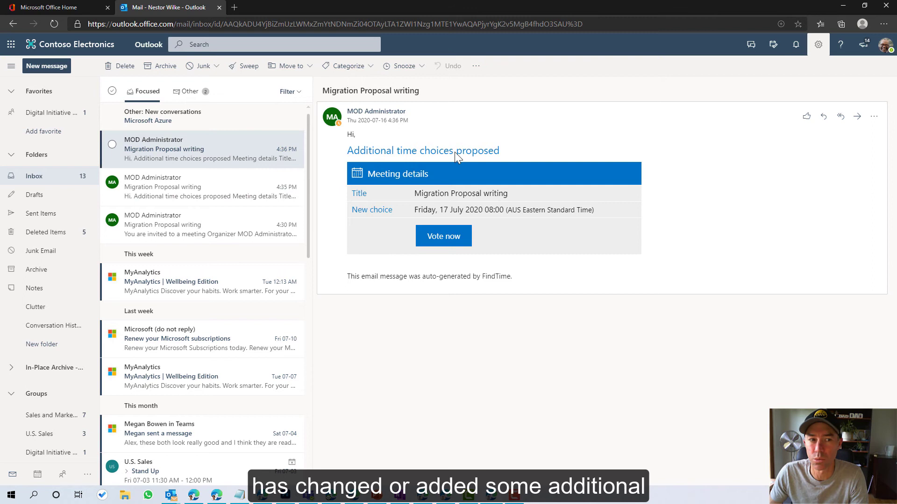
click(445, 238)
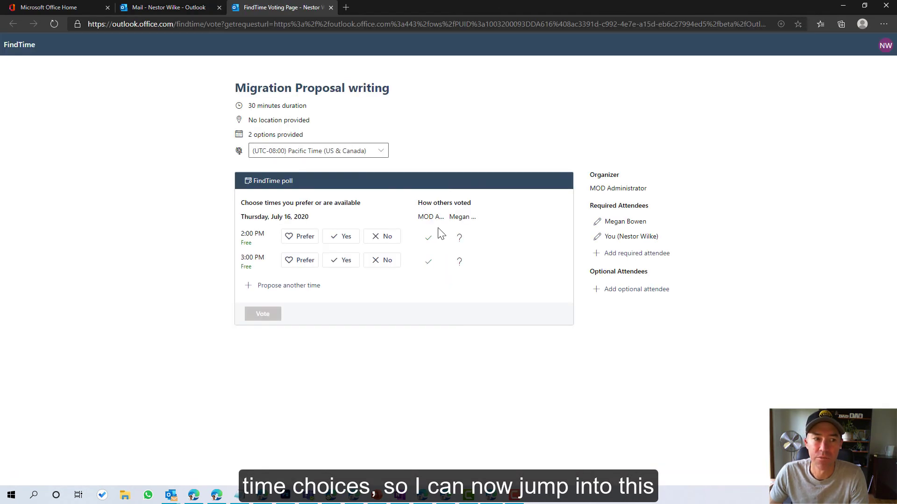
Step: Vote Yes for 2:00 PM and 3:00 PM, mark 2:00 PM preferred, and submit
click(342, 237)
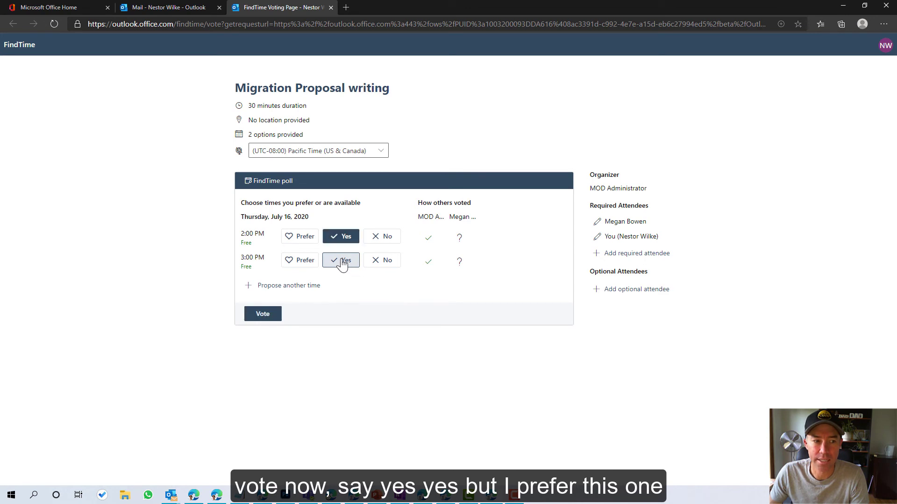
click(342, 261)
click(299, 236)
click(263, 314)
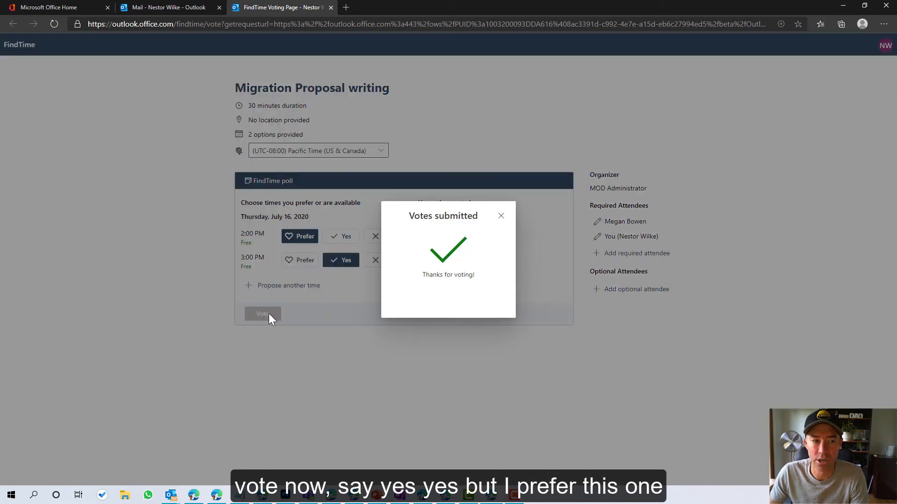
click(501, 216)
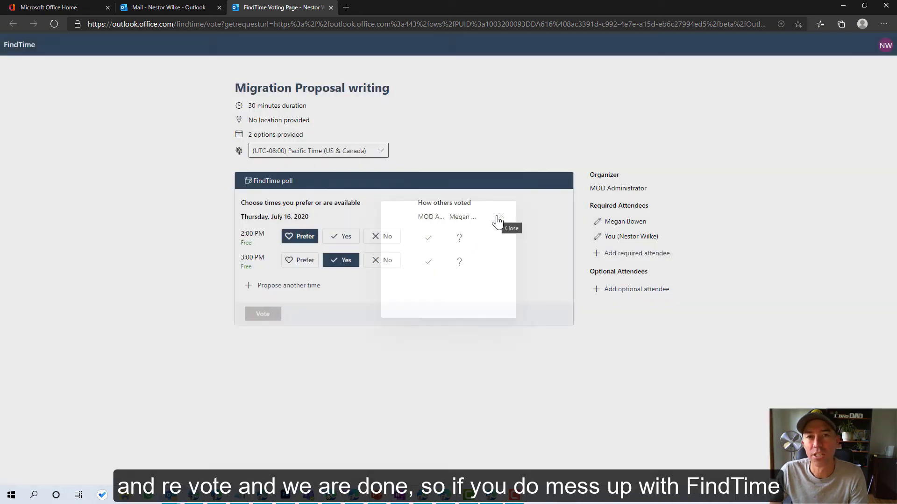